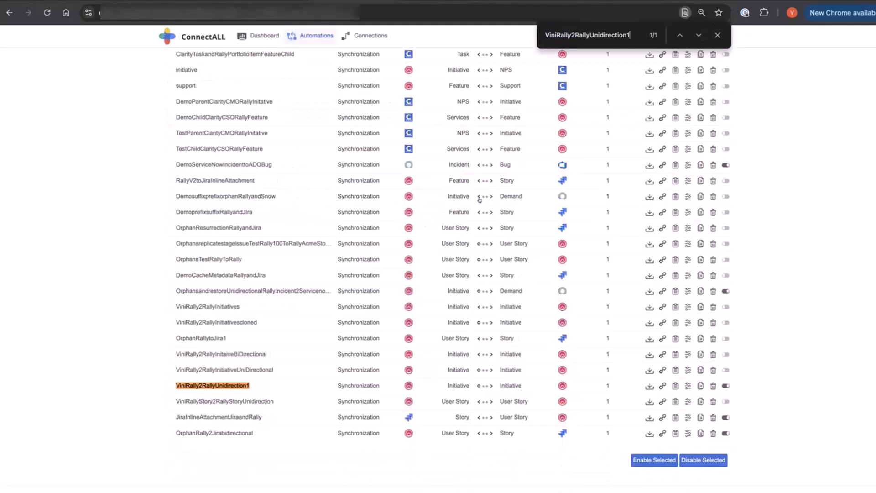
Step: Open the mapping configuration of the ViniRally2RallyUnidirection1 automation and review its connection and entity mapping settings
left_click(687, 385)
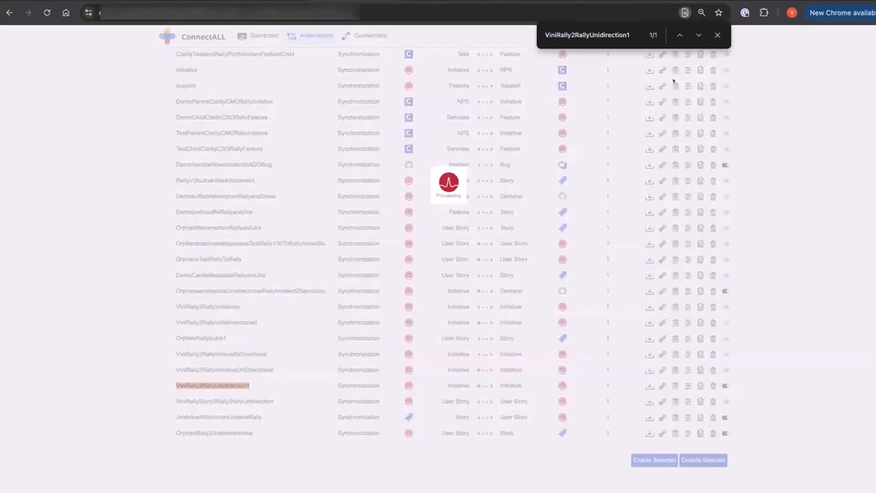
left_click(716, 35)
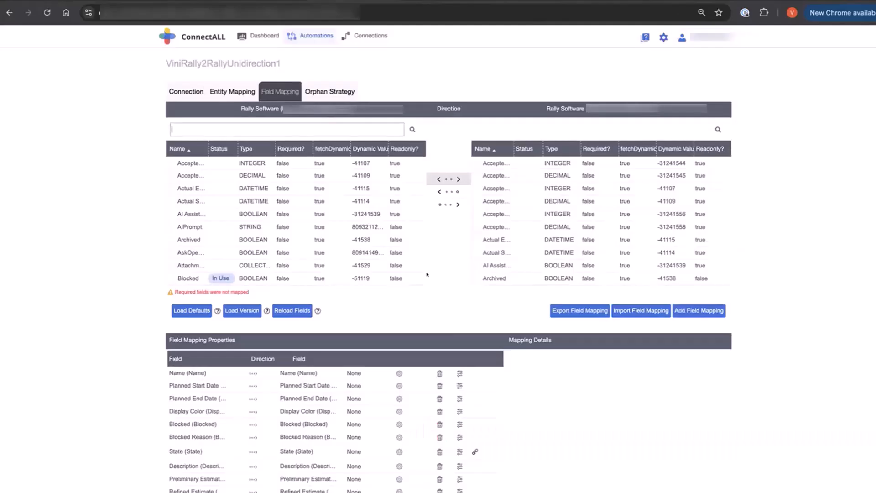
left_click(188, 90)
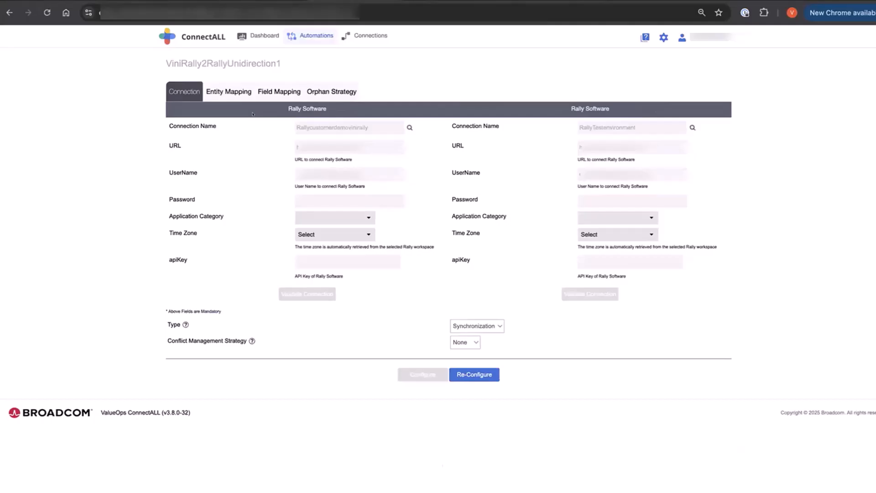
left_click(220, 93)
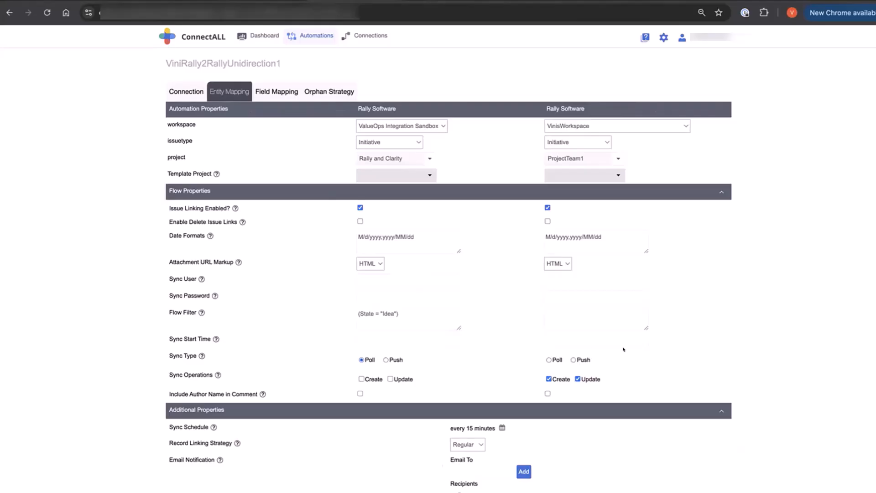
scroll(510, 390, "down", 2)
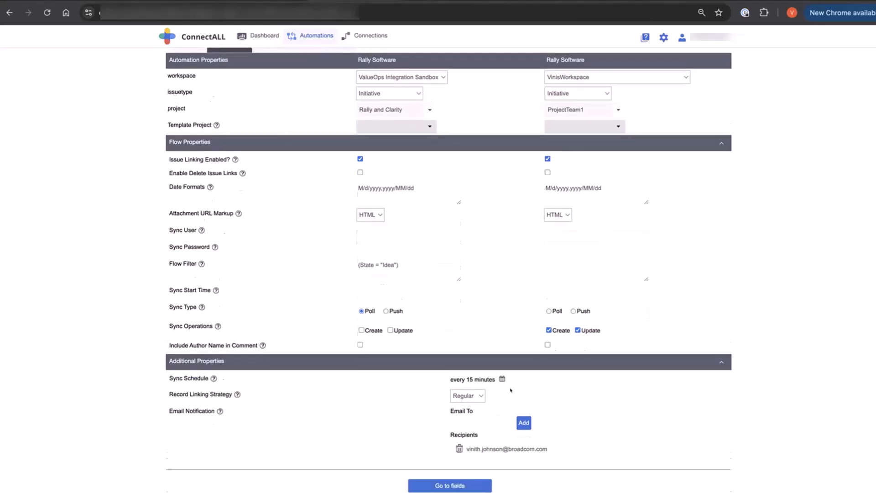
scroll(511, 390, "up", 2)
Step: Review the automation's field mapping and orphan strategy rules, then return to its entity mapping
left_click(274, 92)
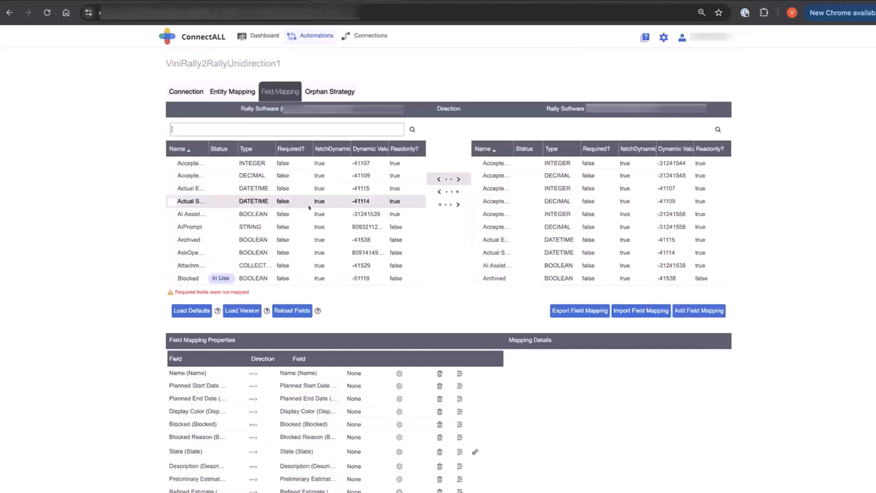
left_click(329, 92)
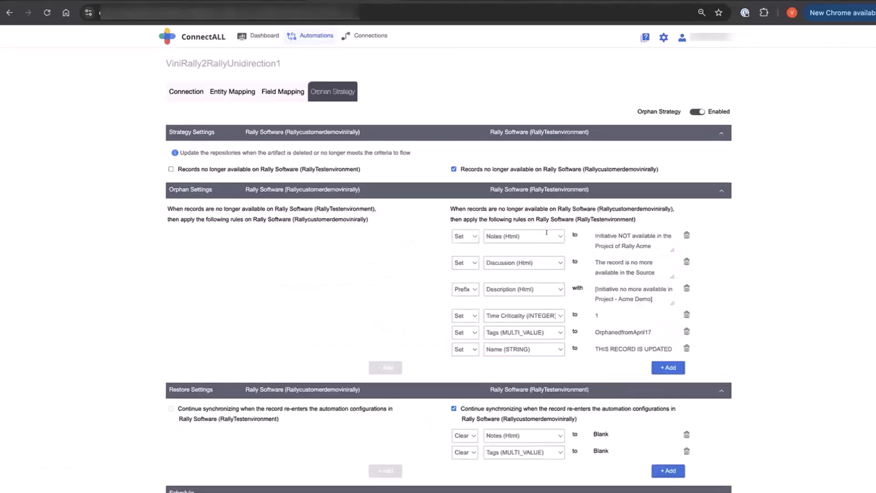
scroll(546, 233, "down", 1)
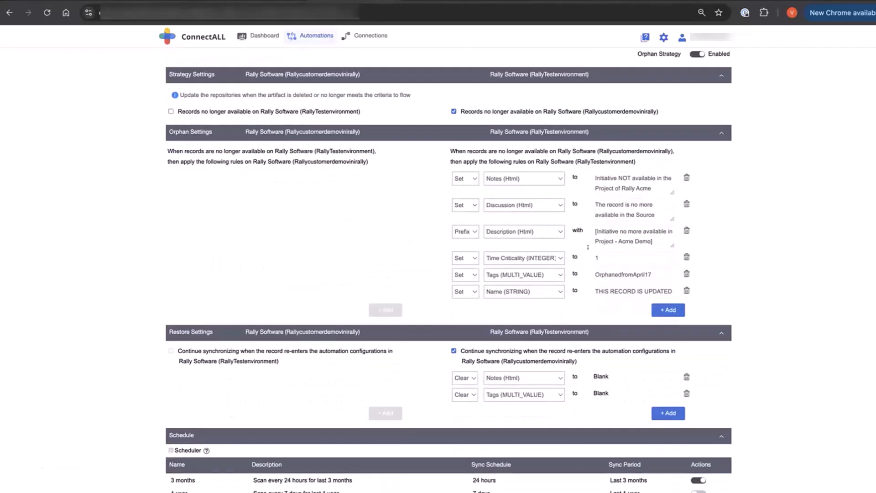
scroll(594, 250, "up", 1)
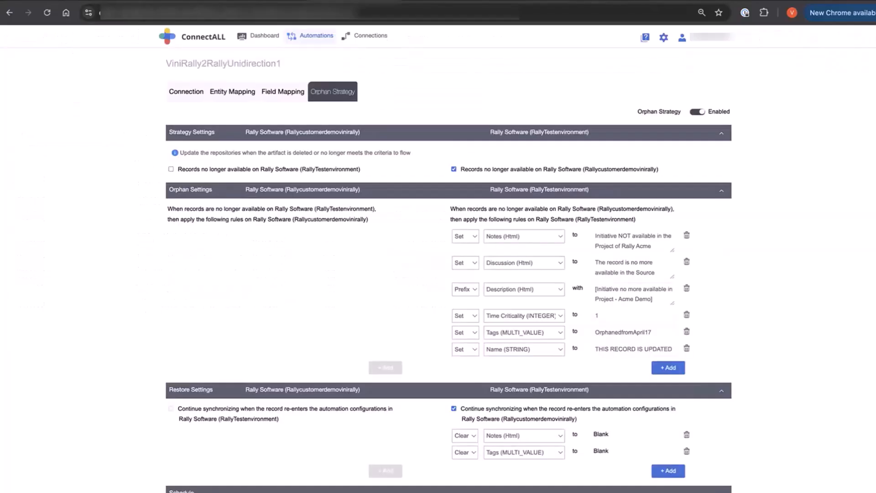
left_click(227, 90)
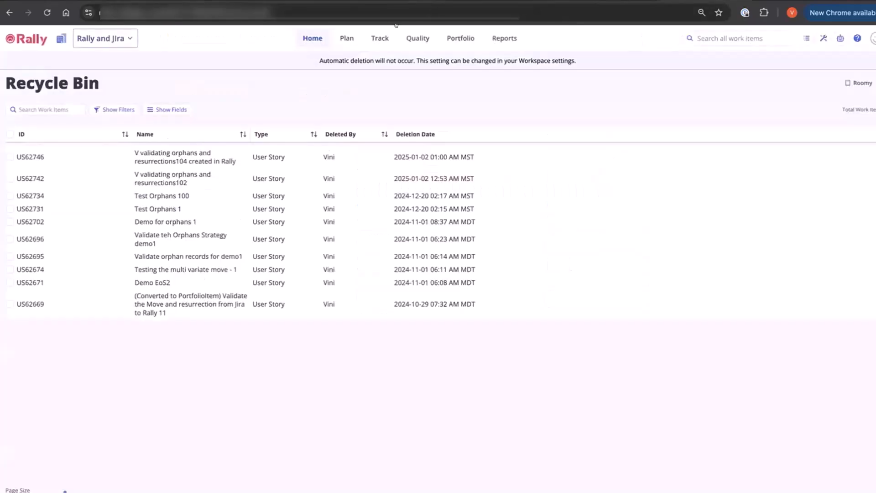
Step: Switch to the source Rally site and change the active project to Rally and Clarity
left_click(137, 1)
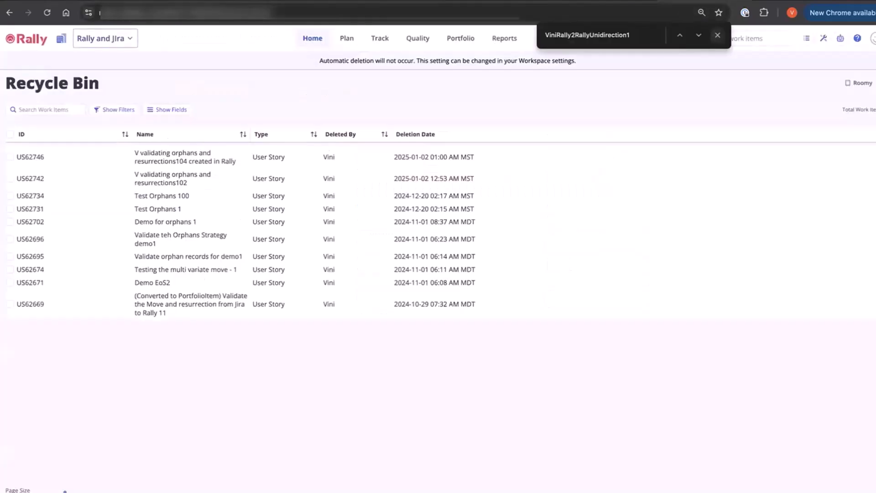
left_click(128, 37)
left_click(137, 210)
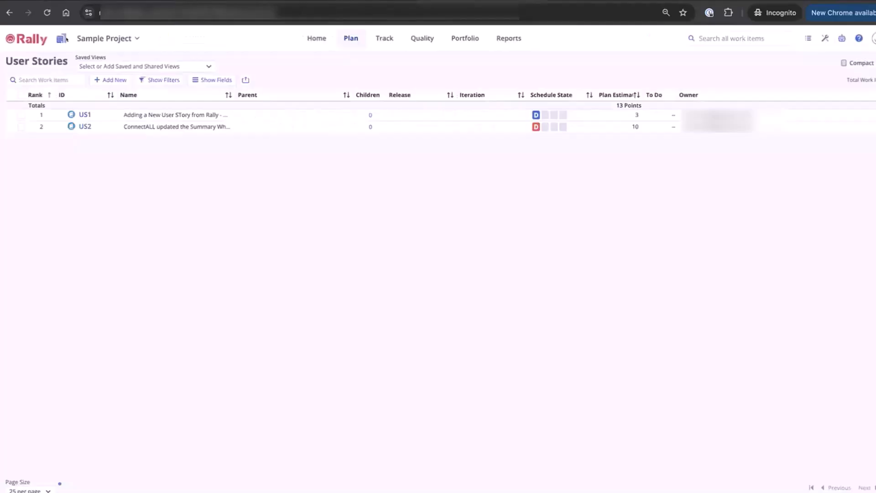
Step: In the target Rally site, find the workspace with "vin", select VinisWorkspace and make ProjectTeam1 the active project
left_click(61, 39)
left_click(91, 65)
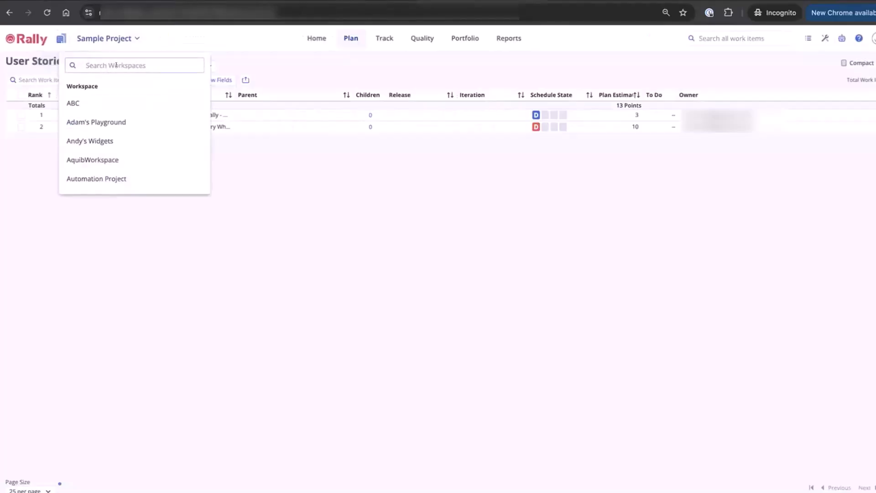
type("vini")
left_click(89, 102)
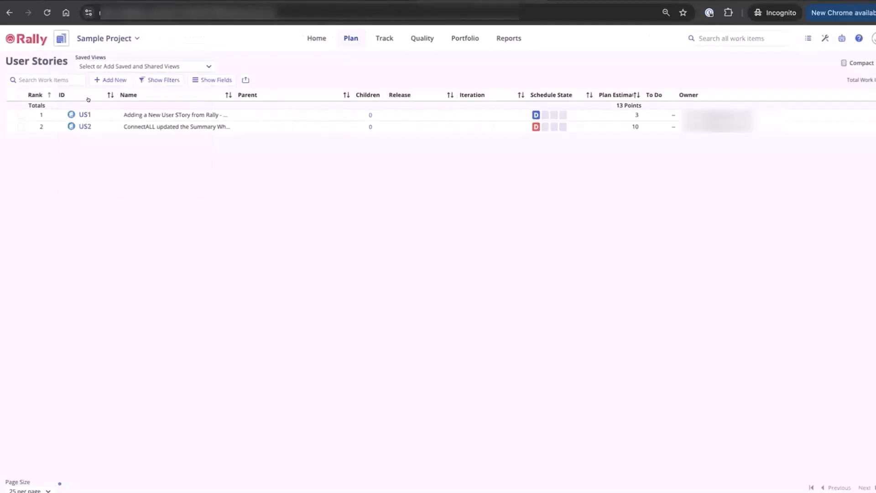
left_click(129, 40)
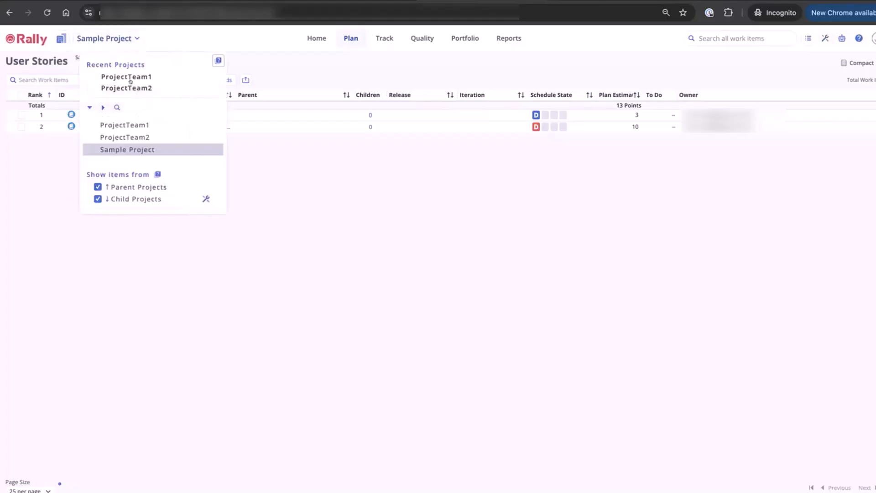
left_click(129, 74)
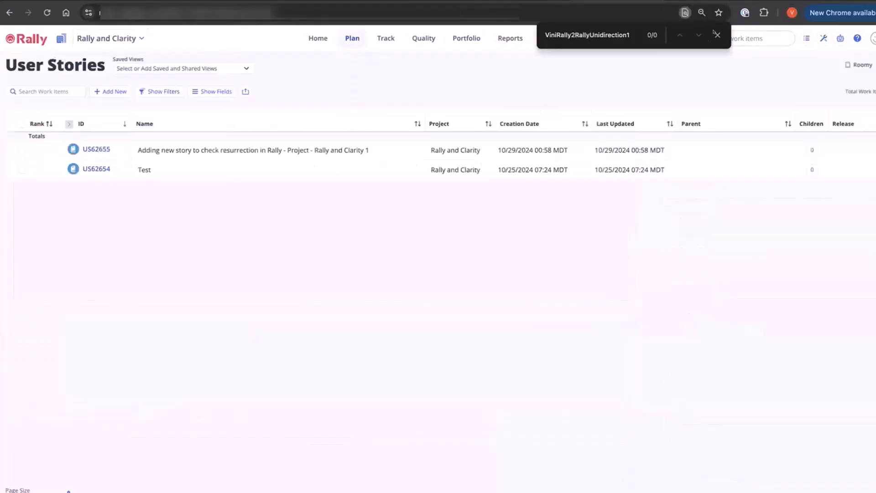
Step: In the source Rally site, dismiss the page search and open the portfolio items of Rally and Clarity
left_click(716, 34)
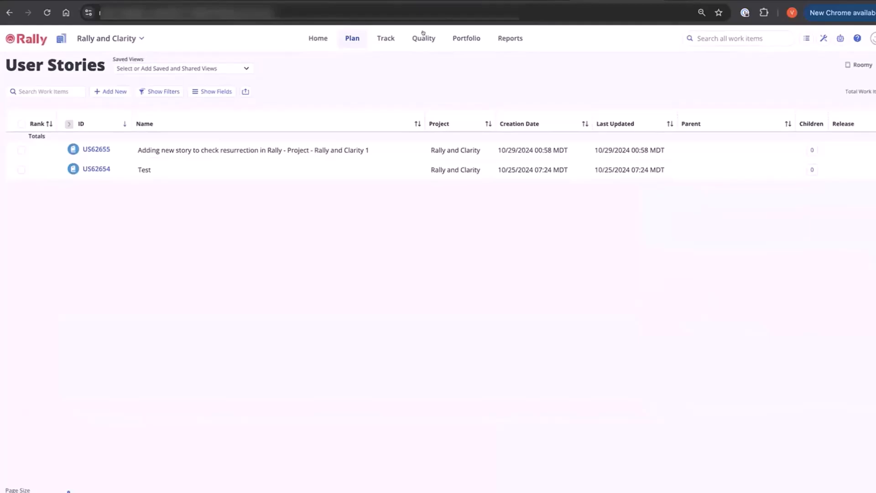
left_click(472, 36)
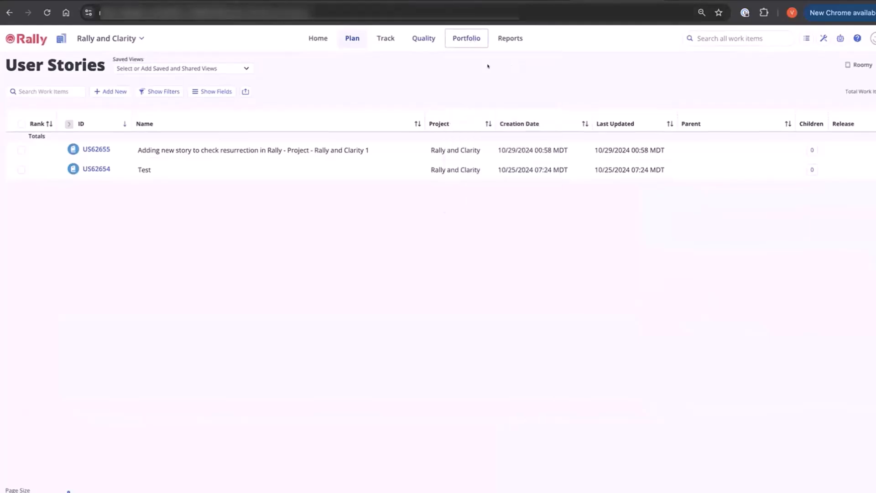
left_click(487, 67)
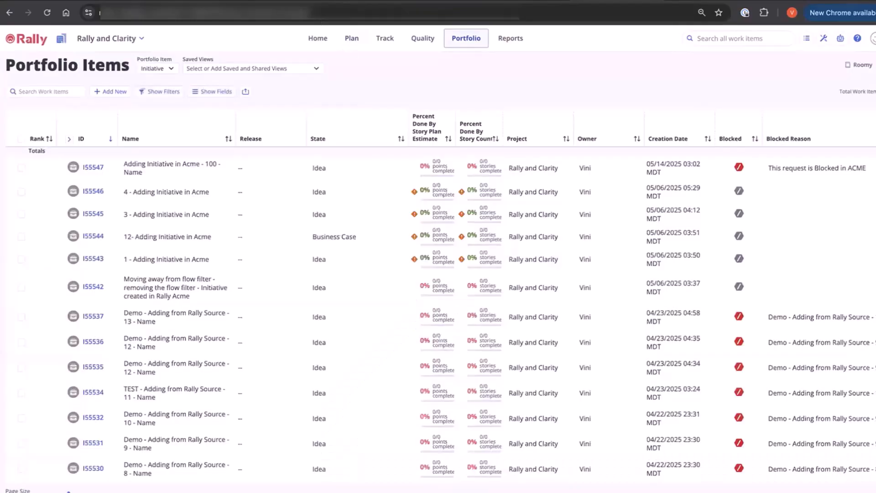
Step: Check the source-side flow filter in the ConnectALL entity mapping and return to the source Rally portfolio items
left_click(353, 1)
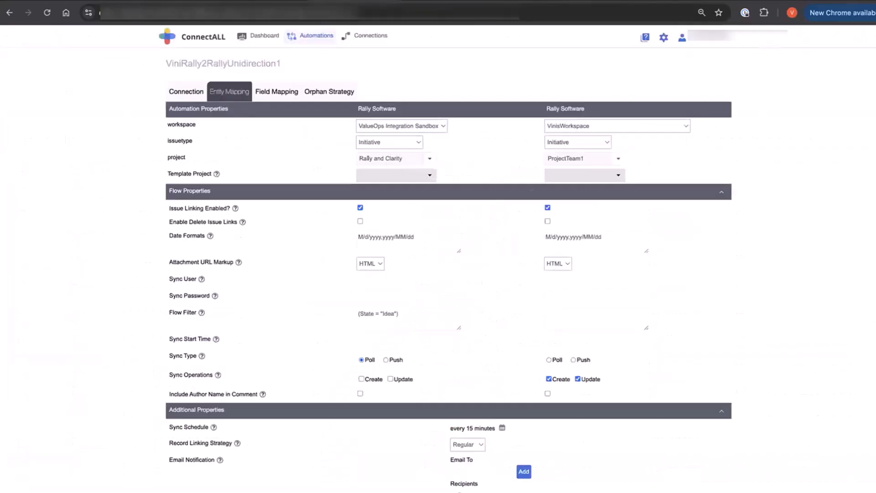
left_click(385, 311)
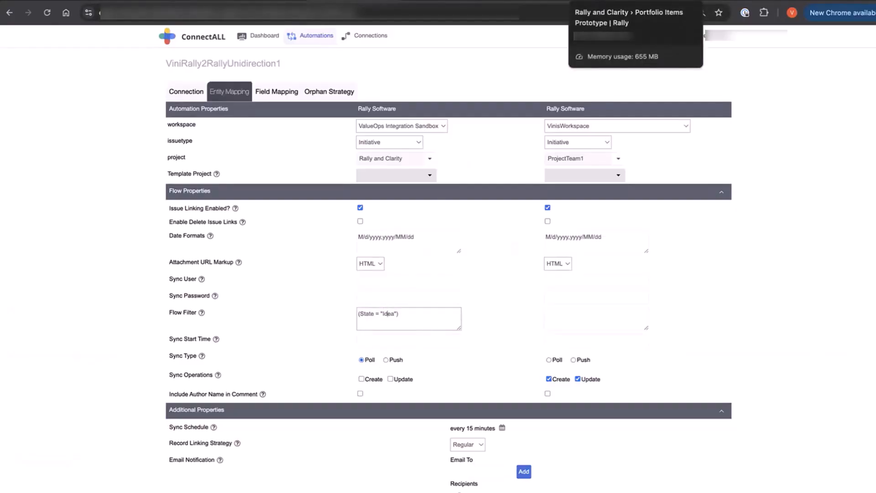
left_click(634, 3)
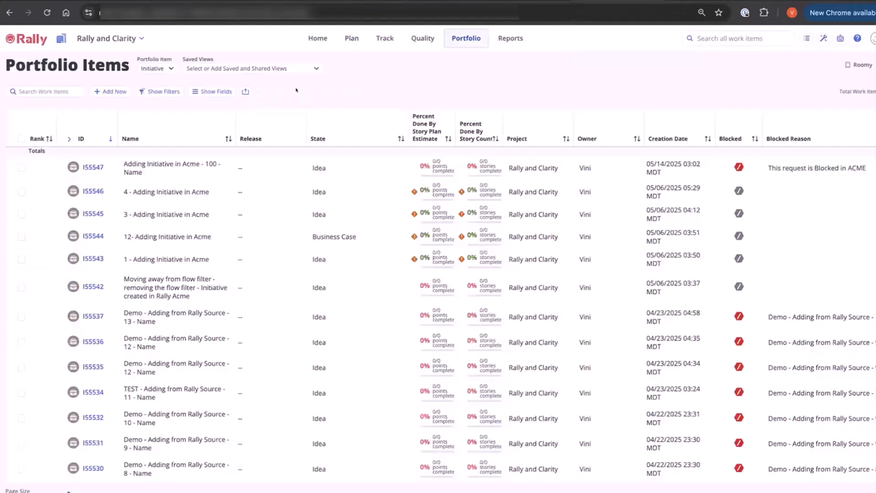
Step: Start a new initiative, reusing the name of I55547 and changing it to "Adding Initiative in Acme - - Name - Support"
left_click(106, 90)
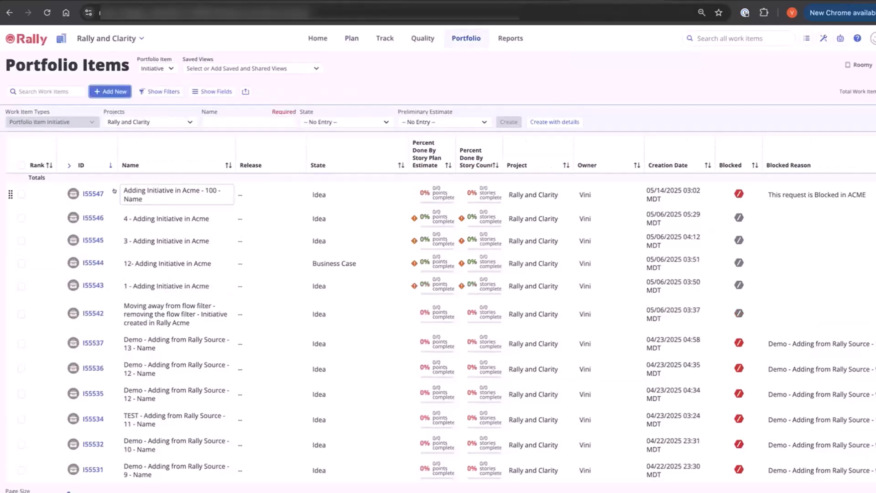
left_click(125, 192)
left_click_drag(123, 194, 227, 191)
key("ctrl+c")
left_click(237, 117)
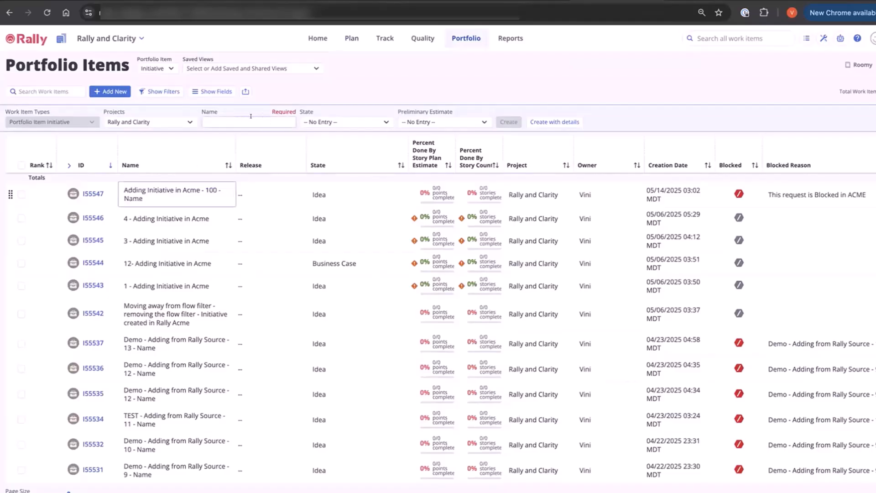
left_click(251, 116)
key("ctrl+v")
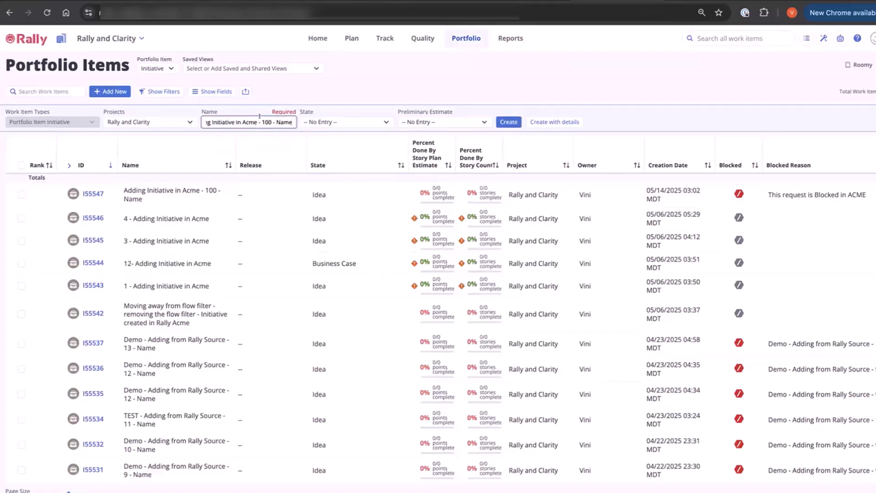
left_click_drag(261, 122, 297, 123)
key("BackSpace")
type("- Name - Support")
Step: Set the new initiative's state to Idea and create it
left_click(373, 123)
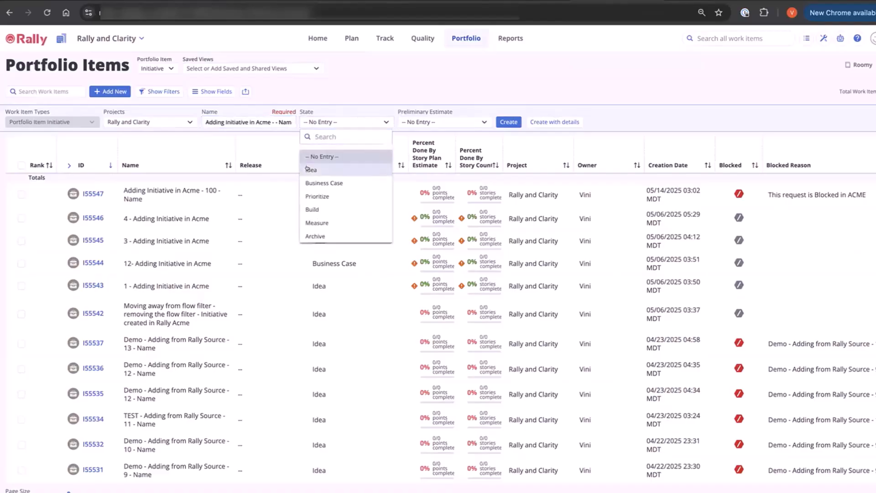
left_click(328, 170)
left_click(500, 122)
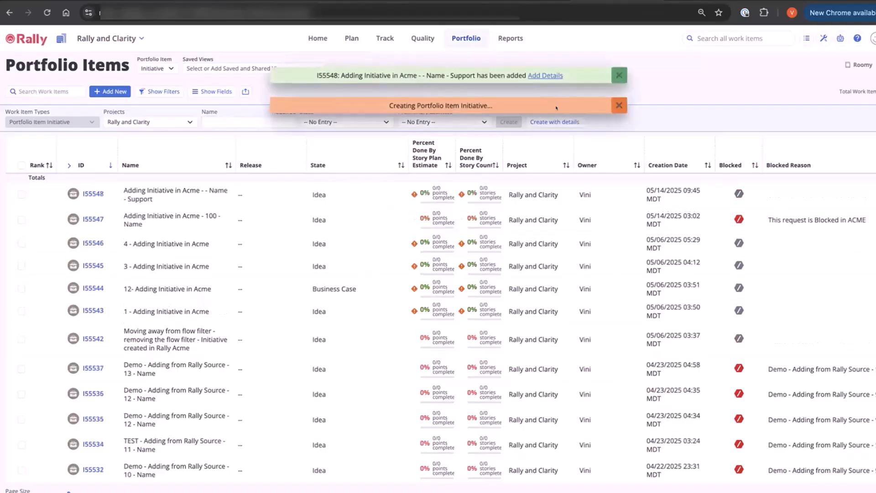
Step: Open the new initiative's details and enter the description "Adding Initiative in Acme - - Name - Desc", based on its copied name
left_click(543, 75)
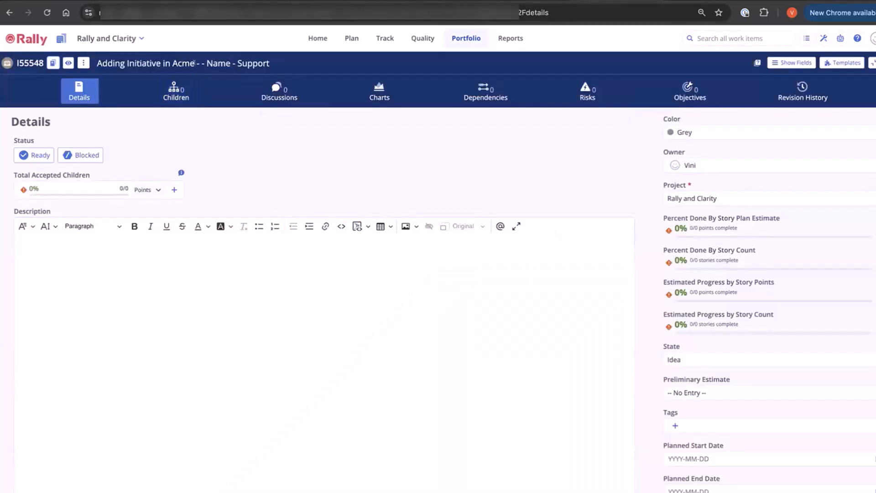
left_click(195, 59)
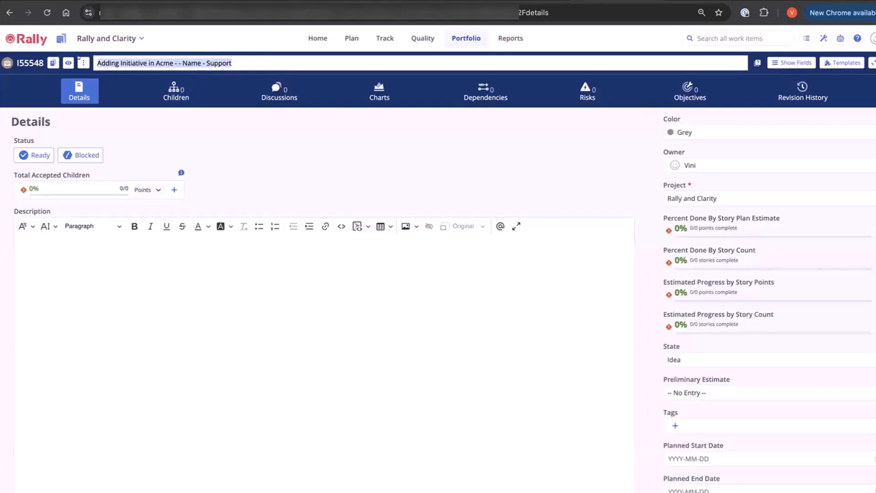
left_click(94, 265)
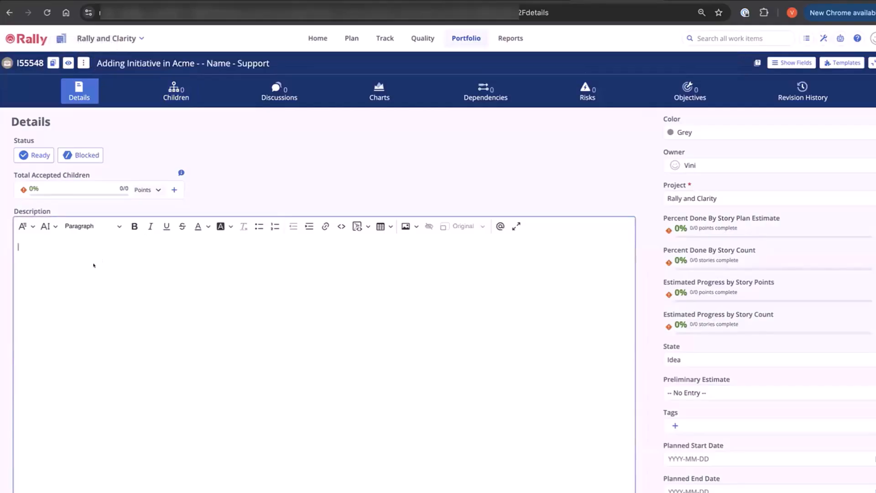
type("Adding Initiative in Acme - - Name - Support")
double_click(135, 244)
type("S")
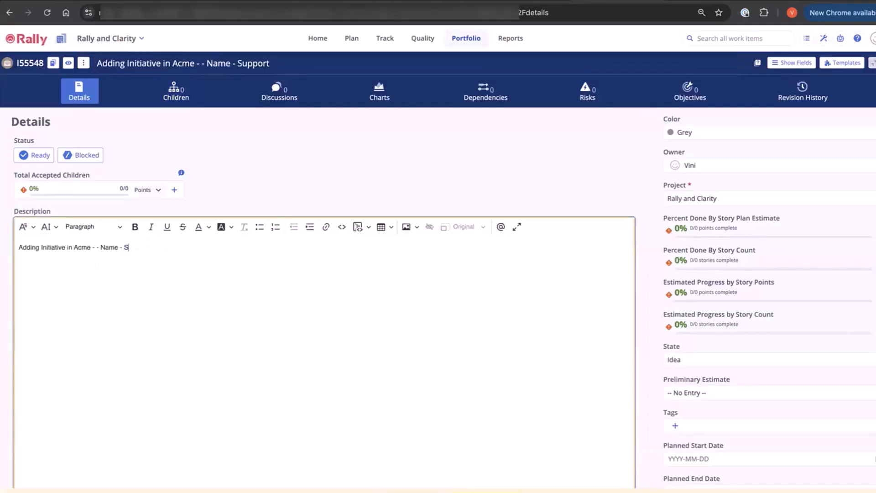
key("BackSpace")
type("Desc")
Step: Set the initiative's preliminary estimate to XS
scroll(780, 359, "down", 2)
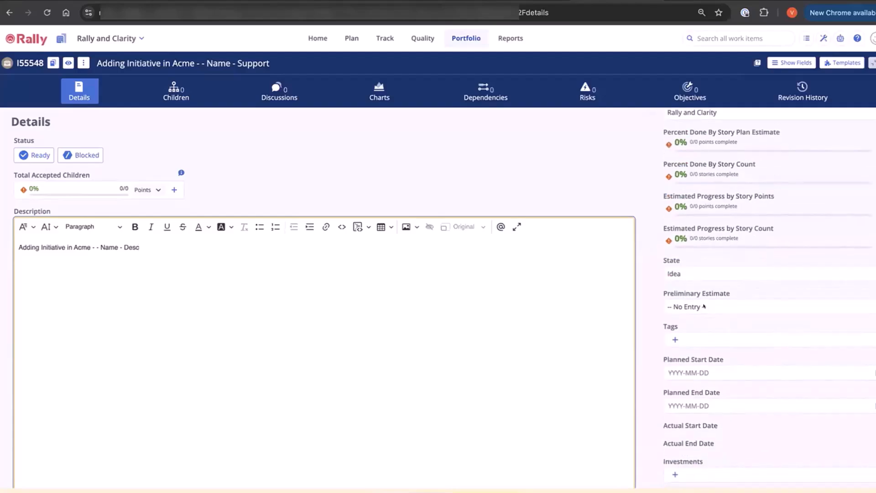
left_click(704, 307)
left_click(673, 353)
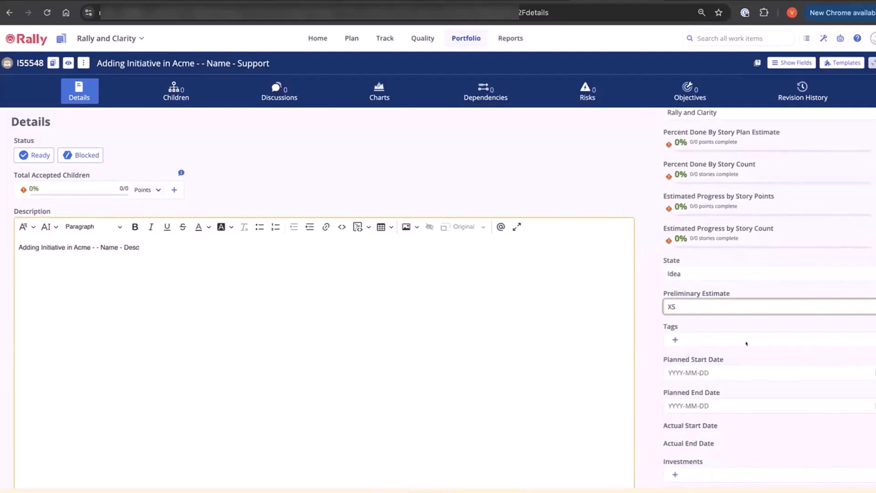
Step: Set the initiative's planned start date to 2025-05-01 and planned end date to 2025-05-31, and save it
scroll(695, 238, "down", 3)
left_click(725, 221)
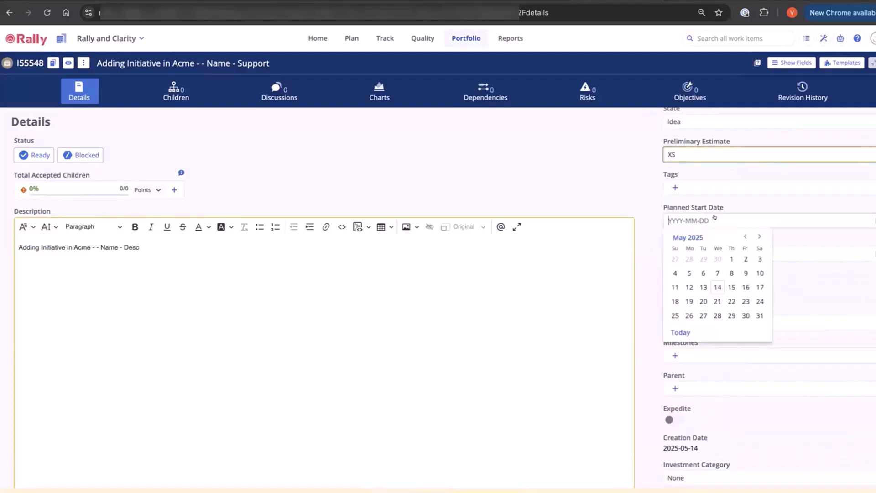
left_click(730, 259)
left_click(725, 254)
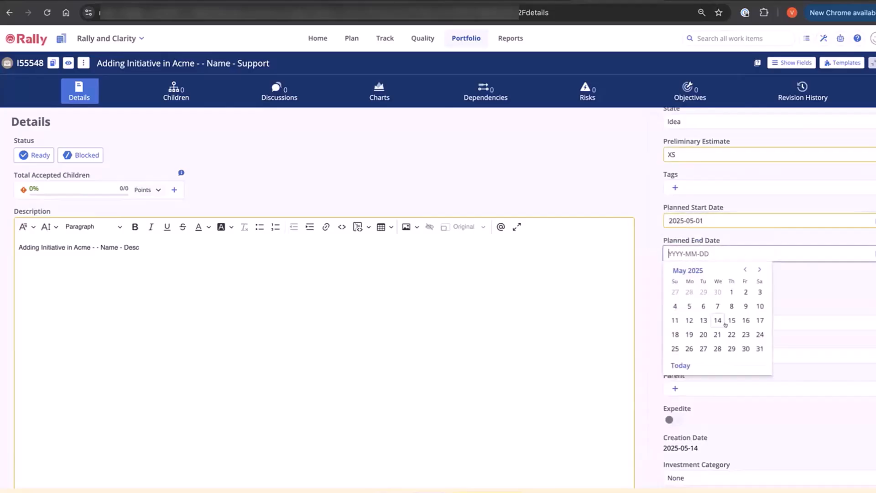
left_click(759, 348)
scroll(789, 314, "down", 7)
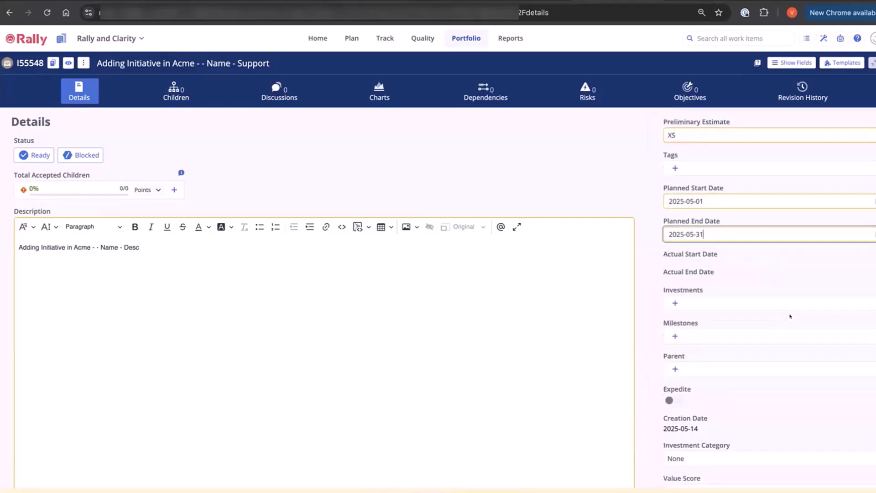
scroll(790, 316, "down", 5)
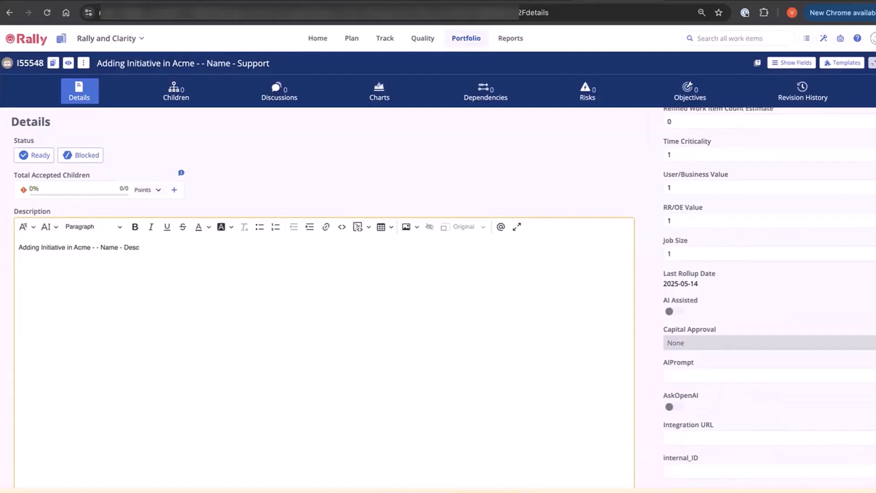
left_click(488, 492)
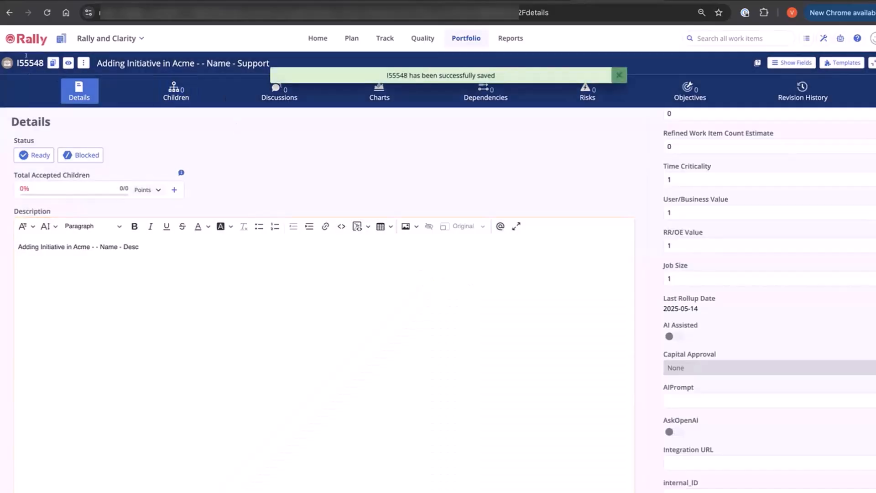
Step: Switch to ConnectALL and filter the dashboard's automation schedules by the copied automation name ViniRally2RallyUnidirection1
double_click(26, 56)
left_click(326, 1)
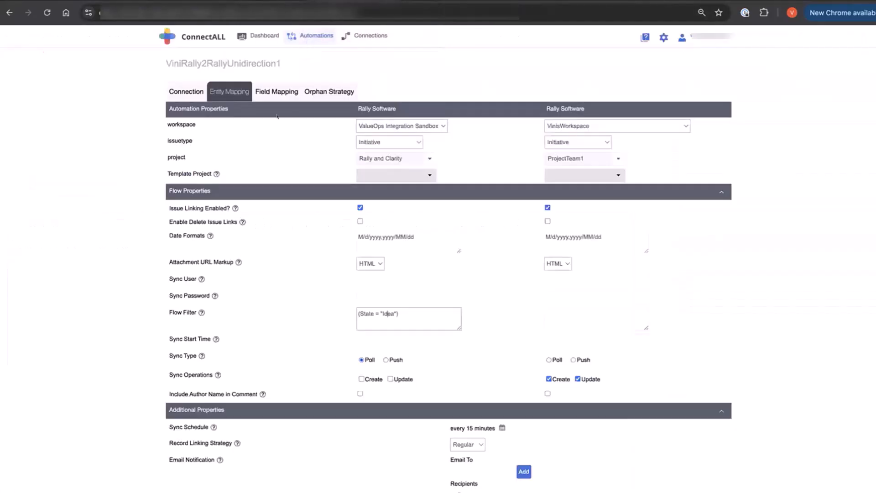
double_click(228, 63)
key("ctrl+c")
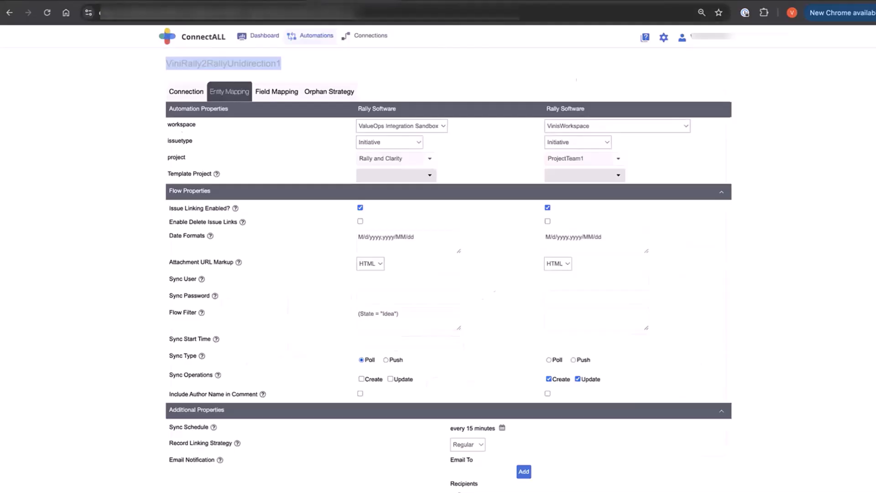
left_click(267, 1)
scroll(446, 367, "down", 6)
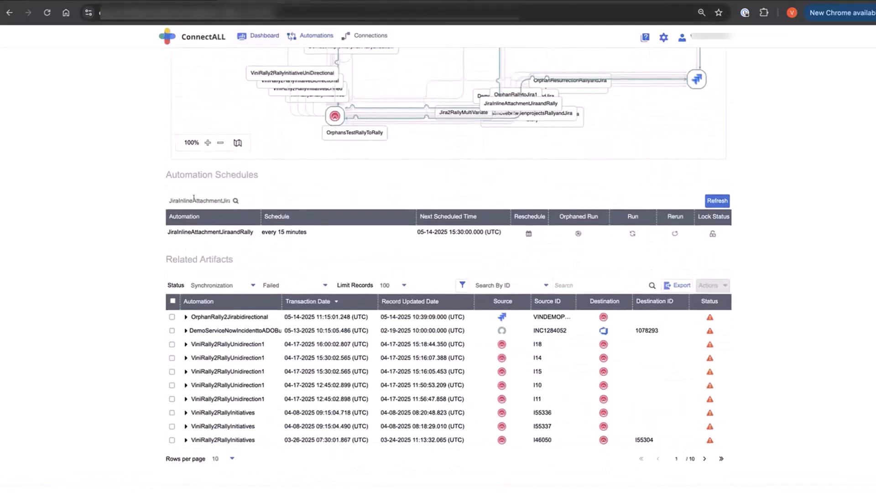
double_click(194, 197)
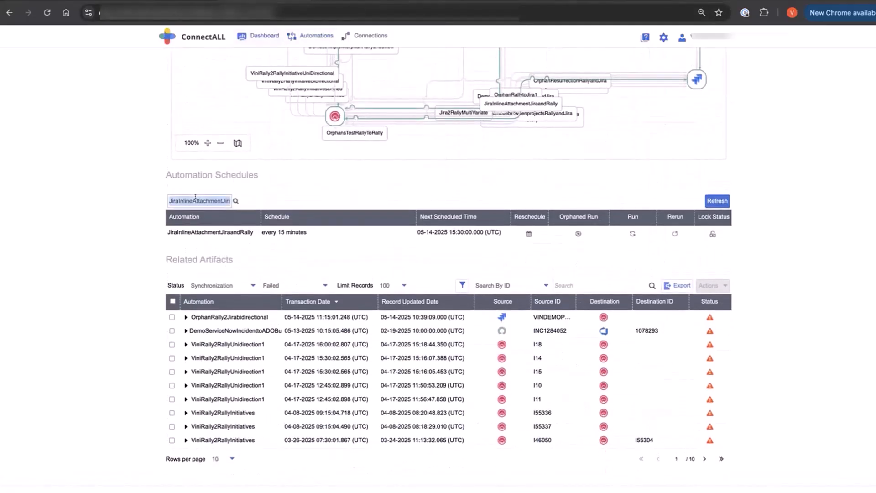
key("ctrl+v")
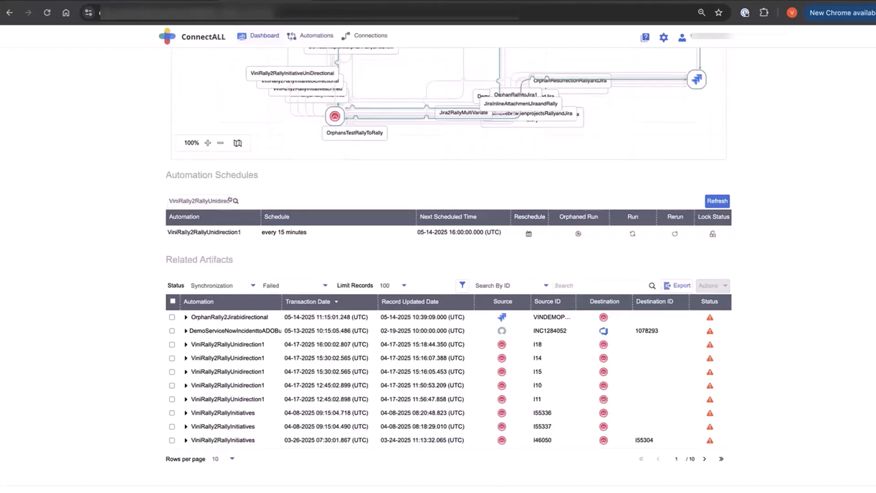
Step: Run the ViniRally2RallyUnidirection1 automation and copy the destination ID for I55548 from the Activity Monitor
left_click(632, 233)
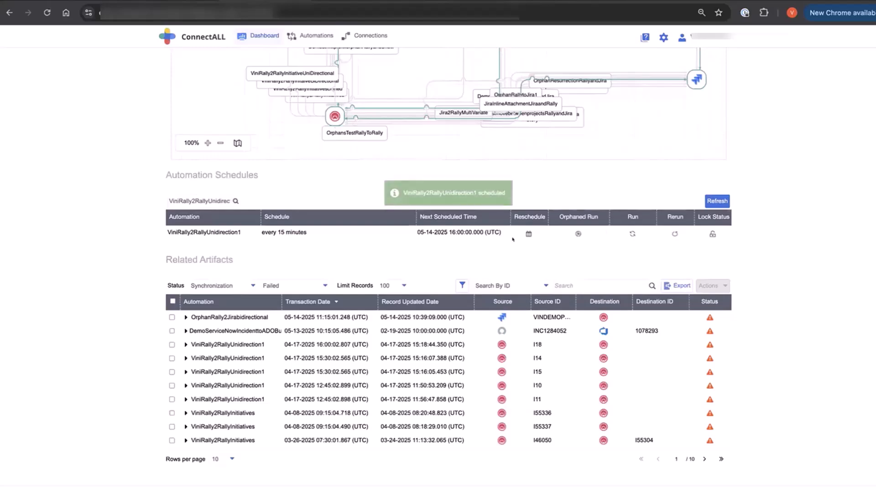
scroll(449, 224, "up", 7)
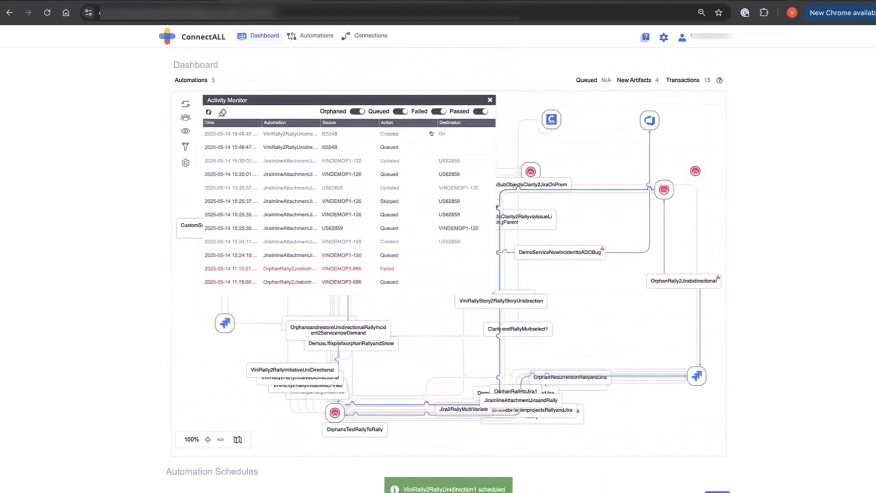
right_click(442, 134)
left_click(457, 157)
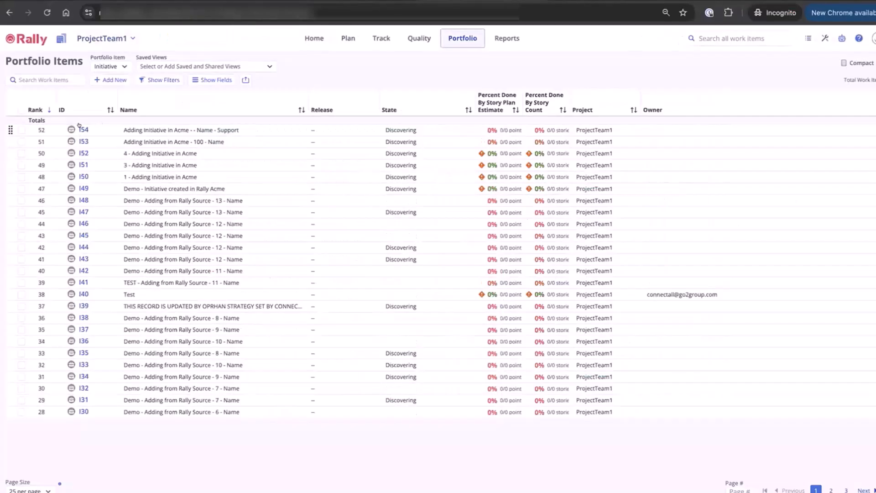
Step: Switch to Rally and delete the source initiative I55548, confirming the deletion
left_click(83, 125)
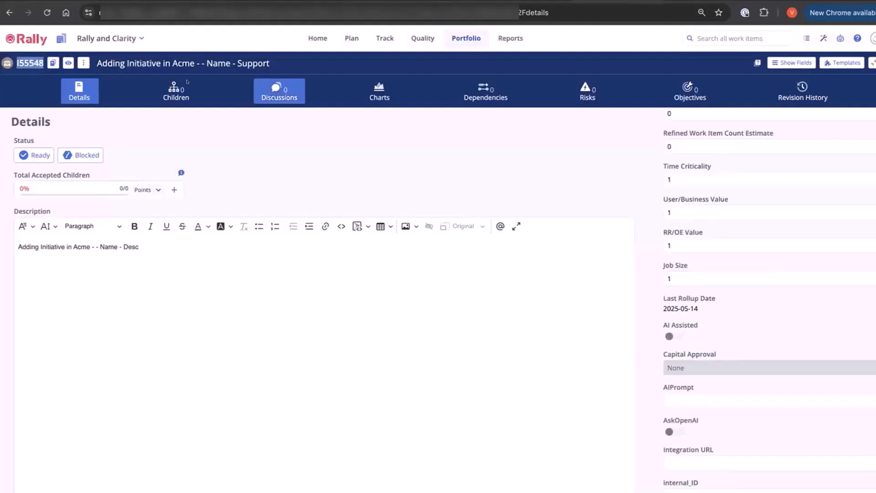
left_click(83, 63)
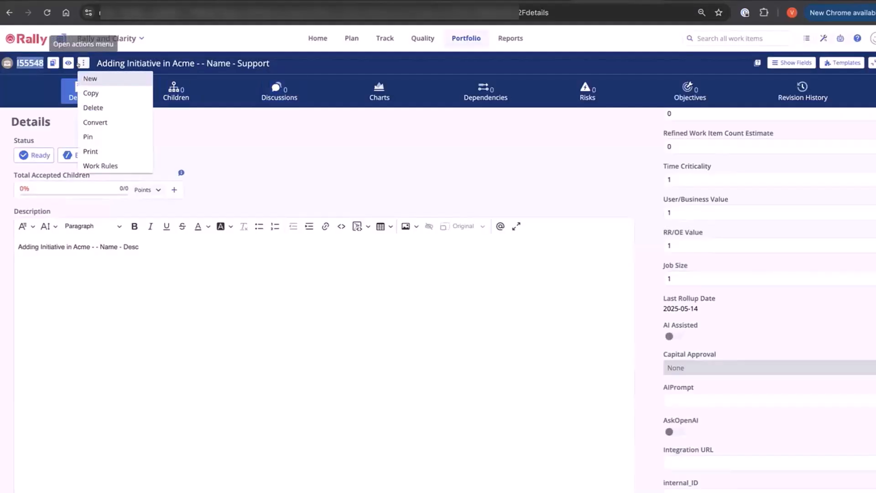
left_click(93, 107)
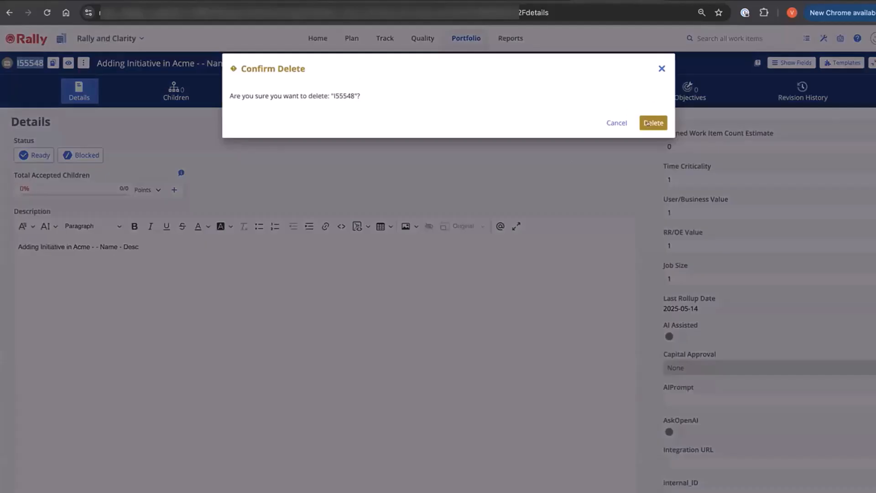
left_click(651, 123)
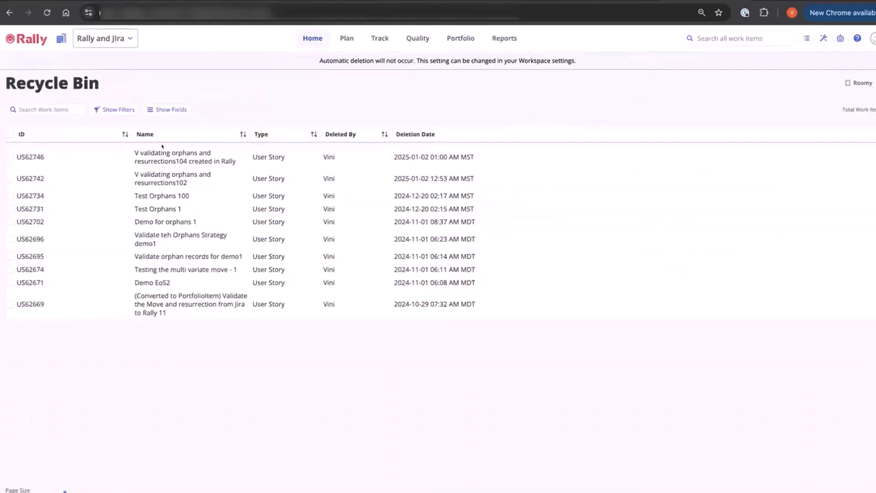
Step: Reload the Recycle Bin and switch it to the Rally and Clarity project
left_click(45, 13)
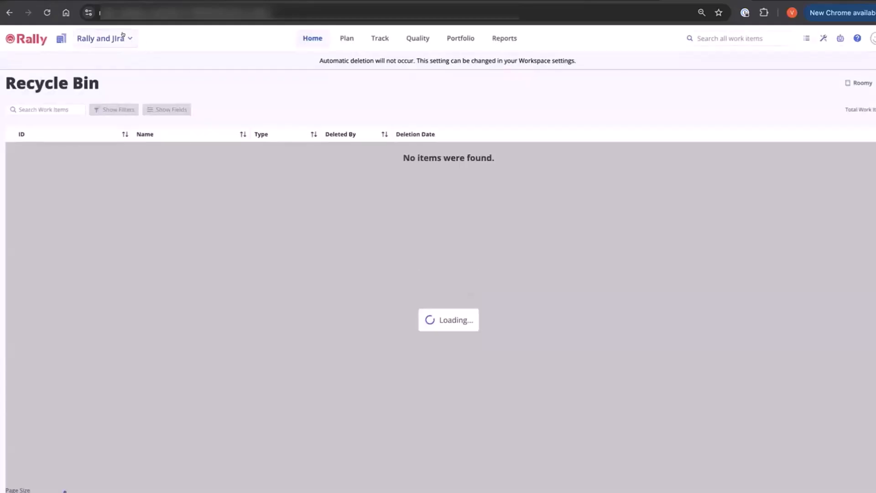
left_click(129, 38)
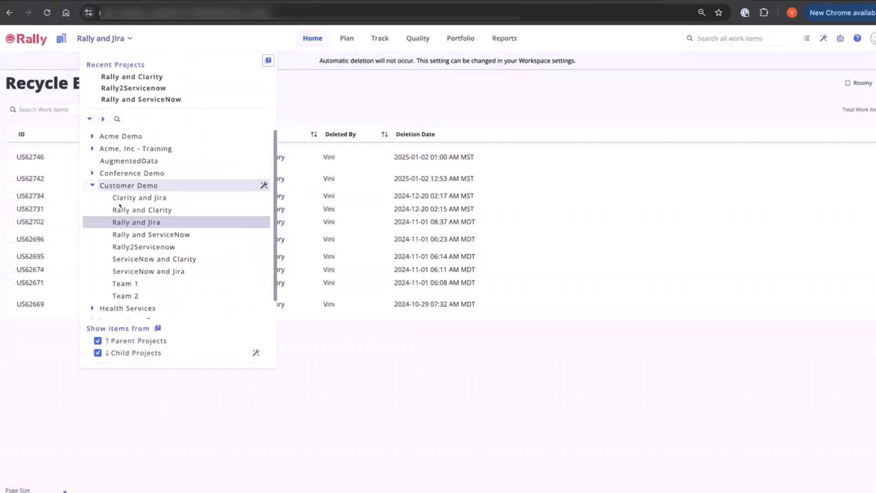
left_click(136, 209)
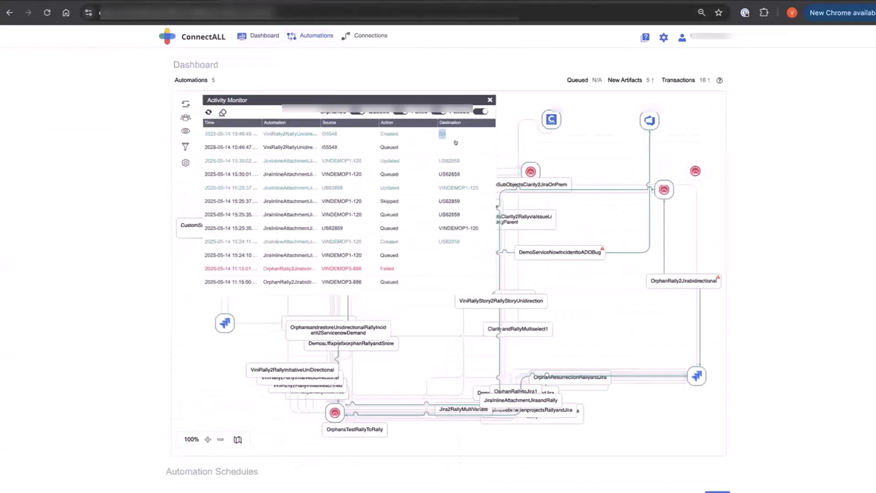
Step: Start an orphaned run of ViniRally2RallyUnidirection1 in ConnectALL and check its entries in the Activity Monitor
scroll(757, 342, "down", 6)
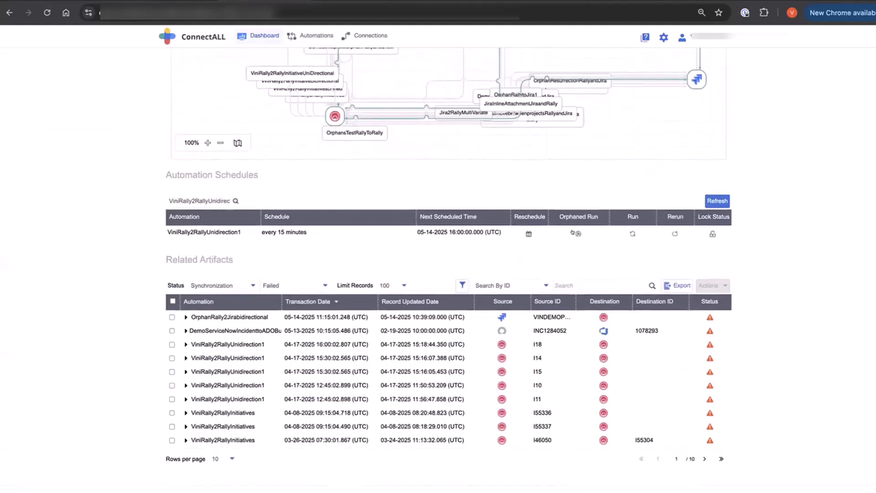
left_click(572, 232)
scroll(398, 199, "up", 6)
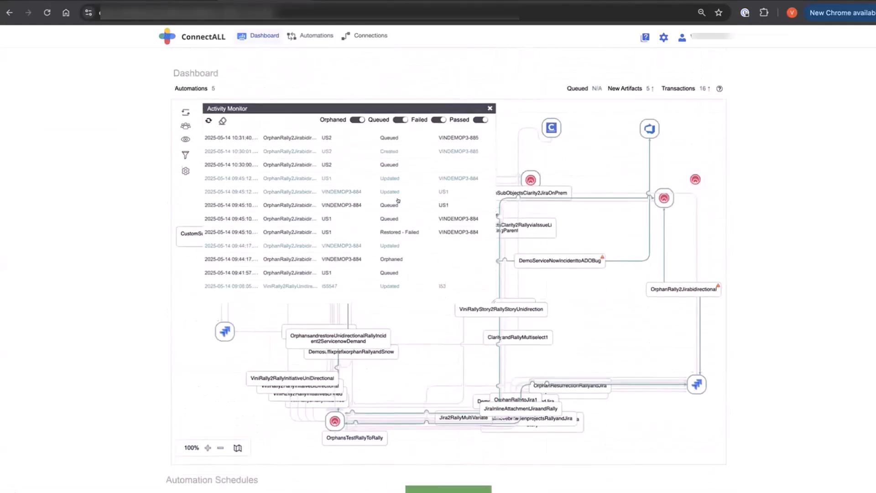
scroll(398, 199, "up", 5)
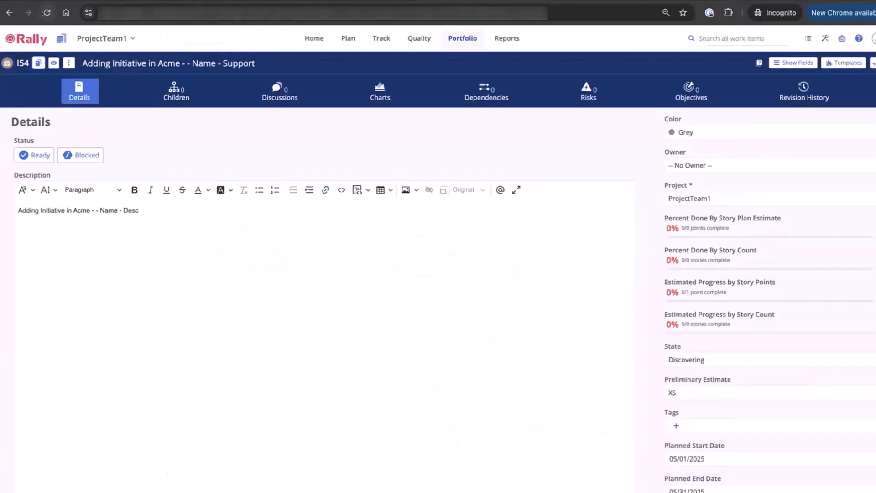
Step: Reload destination initiative I54 and compare its name, description, state and tags with the orphan strategy of ViniRally2RallyUnidirection1
left_click(46, 13)
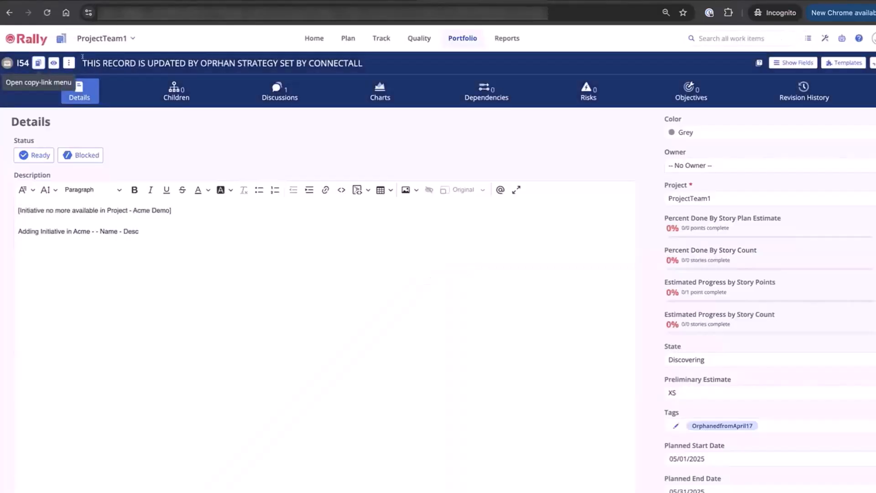
left_click(269, 69)
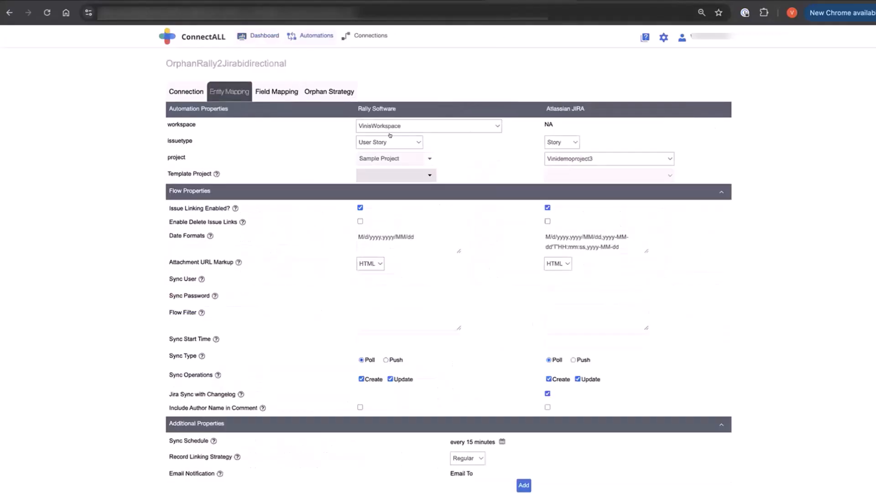
left_click(314, 92)
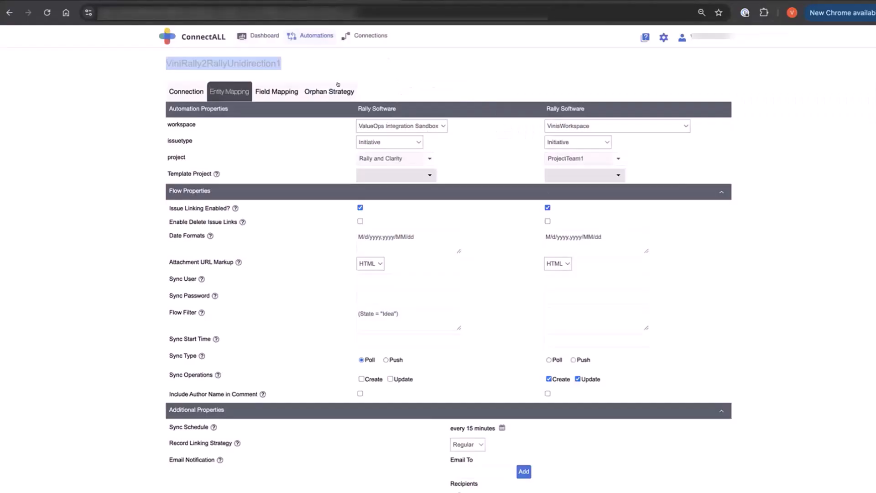
left_click(337, 87)
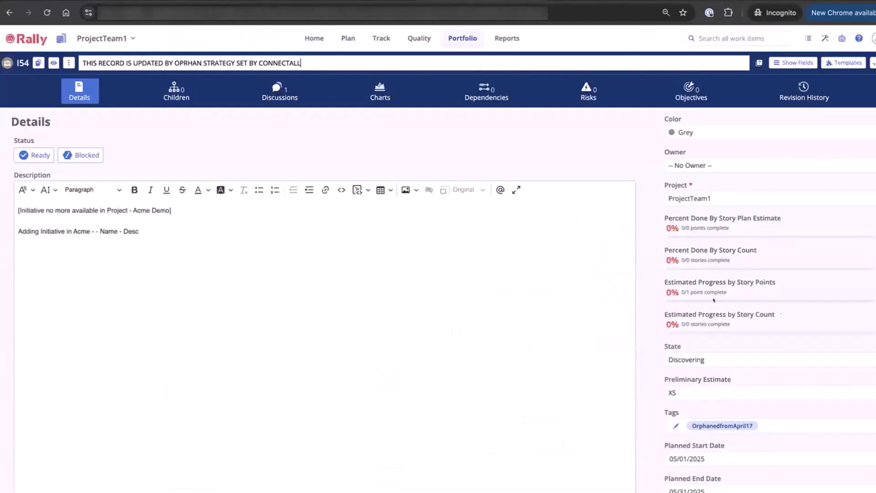
scroll(781, 314, "down", 6)
scroll(781, 314, "up", 1)
scroll(780, 314, "down", 3)
scroll(781, 314, "up", 3)
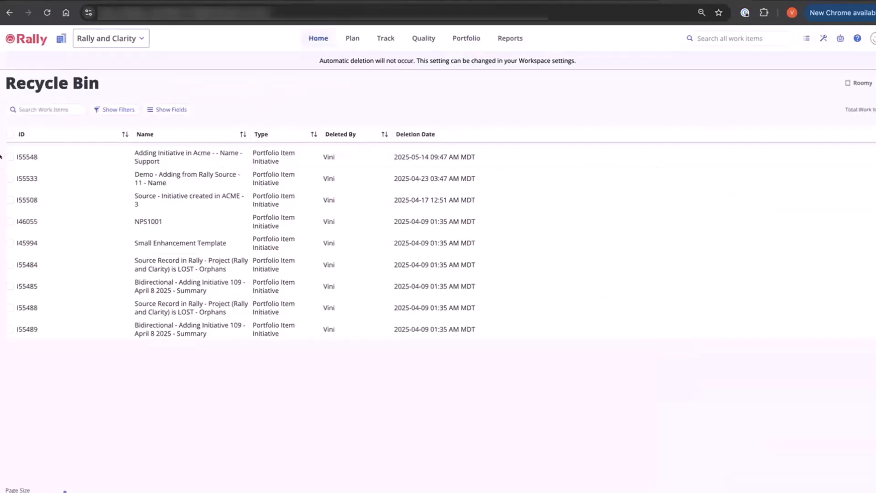
Step: Restore the deleted source initiative I55548 from the Rally and Clarity Recycle Bin
left_click(10, 157)
left_click(122, 103)
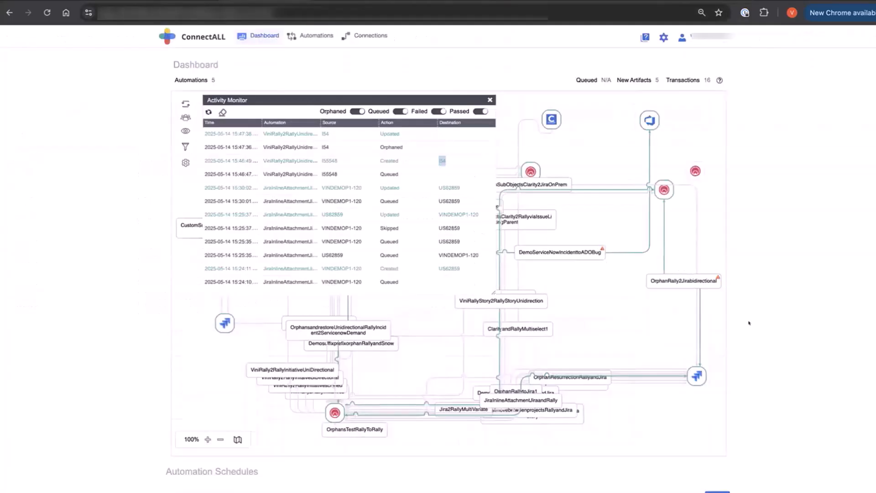
Step: Run ViniRally2RallyUnidirection1 again from ConnectALL's automation schedules and reload destination initiative I54 in Rally
scroll(748, 323, "down", 6)
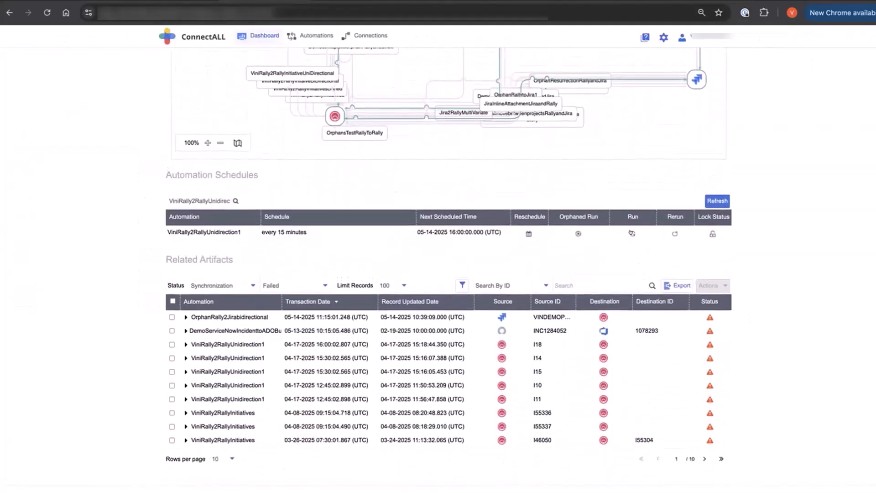
left_click(627, 232)
scroll(387, 207, "up", 6)
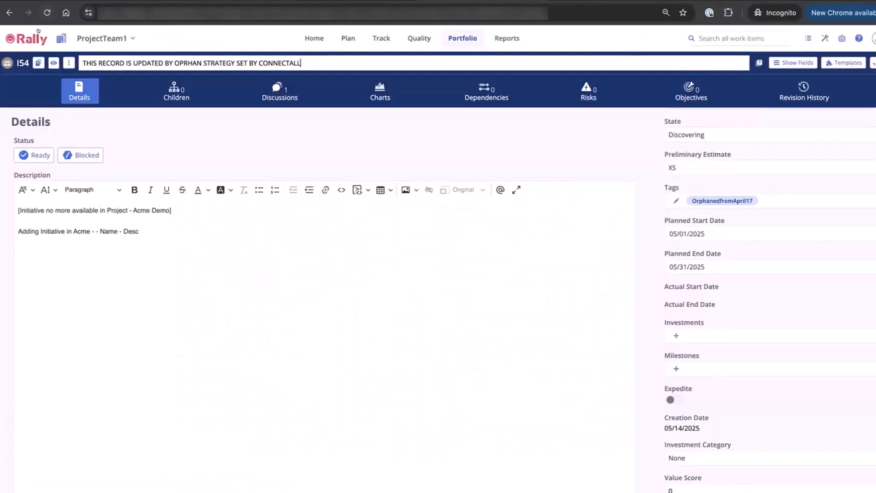
left_click(44, 8)
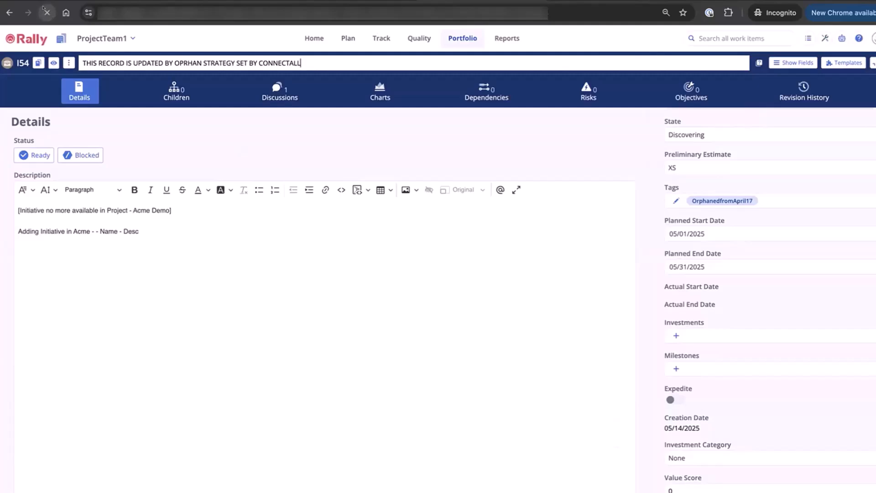